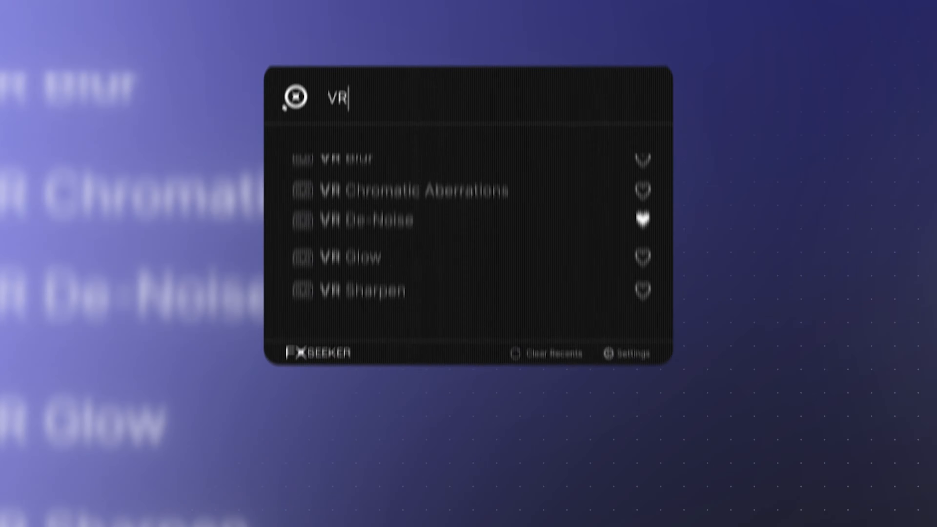
type("Glow")
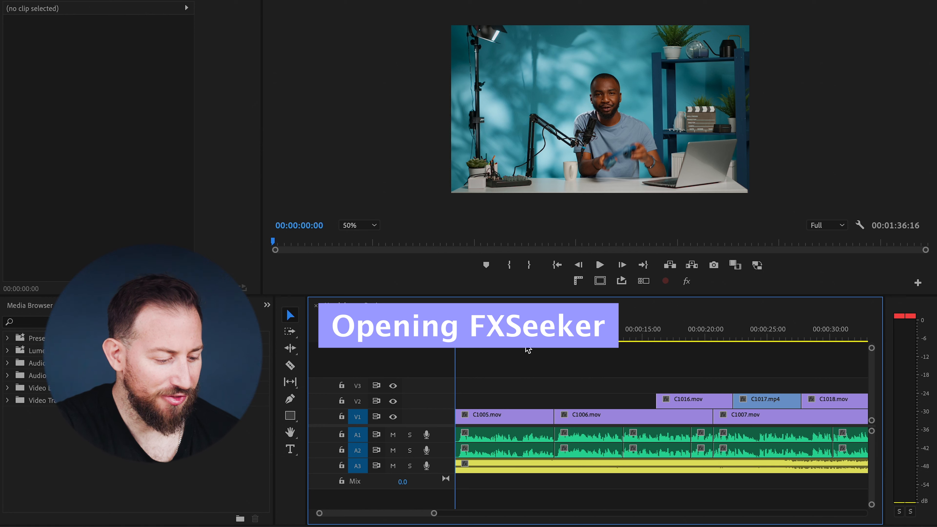
Open the FXSeeker settings and try to change its launch shortcut to Shift+P.
key("shift+v")
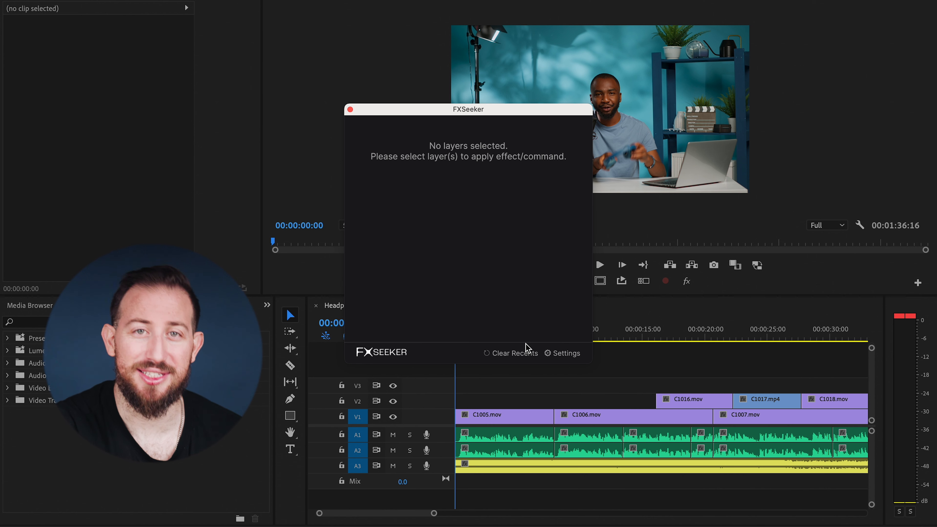
left_click(566, 354)
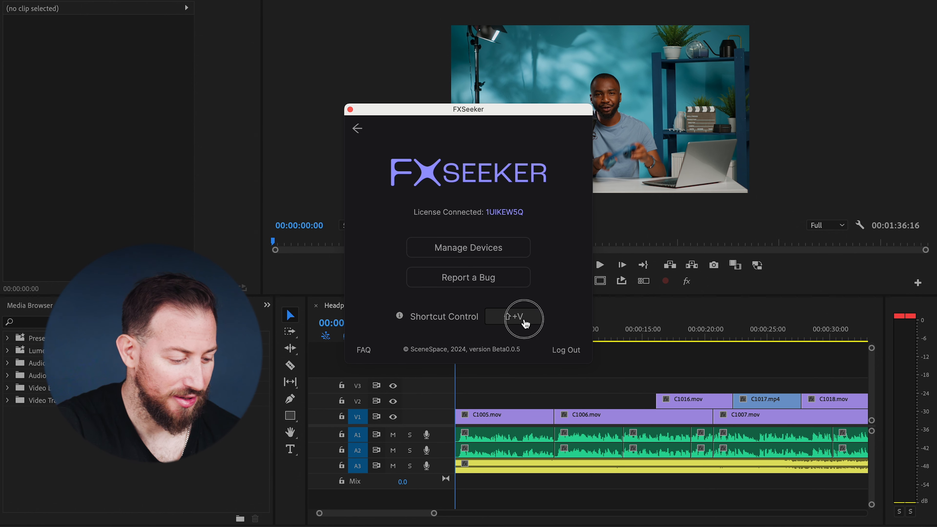
key("shift+p")
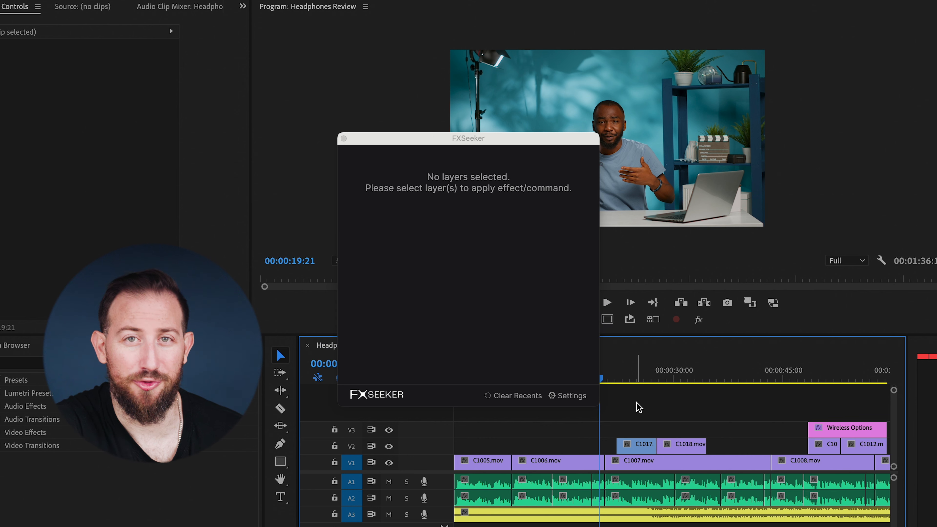
Apply Gaussian Blur to the C1017.mp4 clip through FXSeeker and search for the "Adam's Blur" preset.
left_click(633, 444)
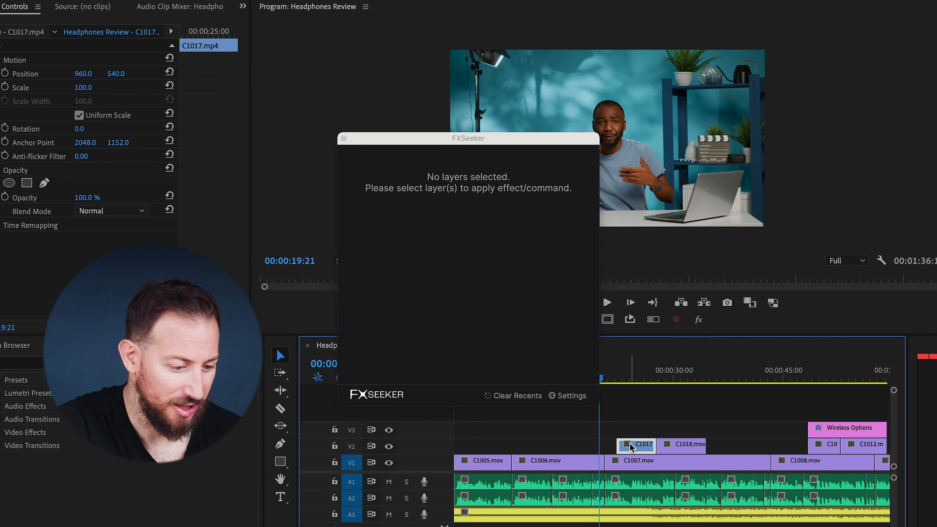
key("a")
key("y")
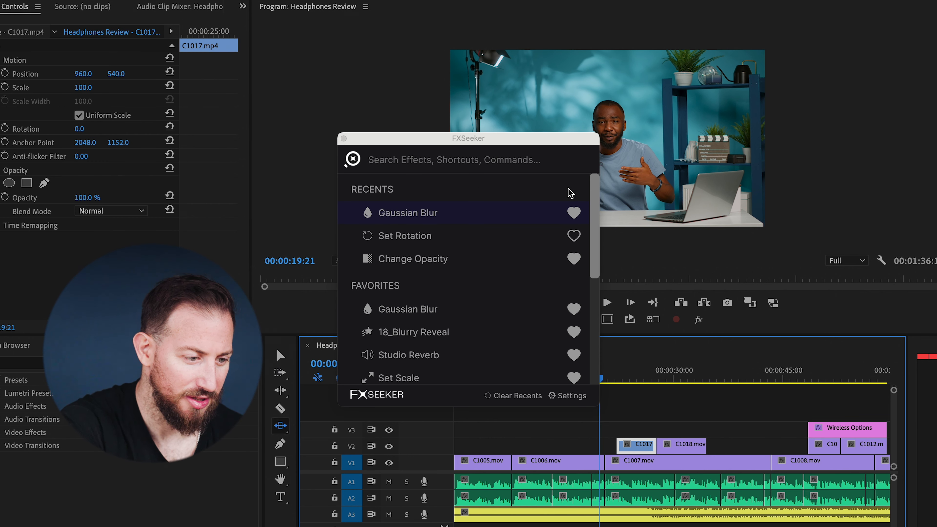
left_click(541, 168)
type("gau")
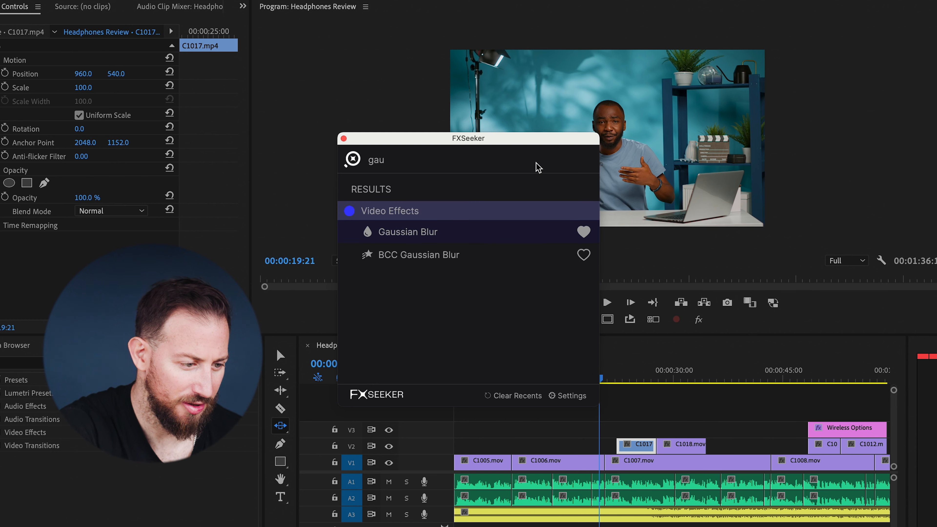
key("Return")
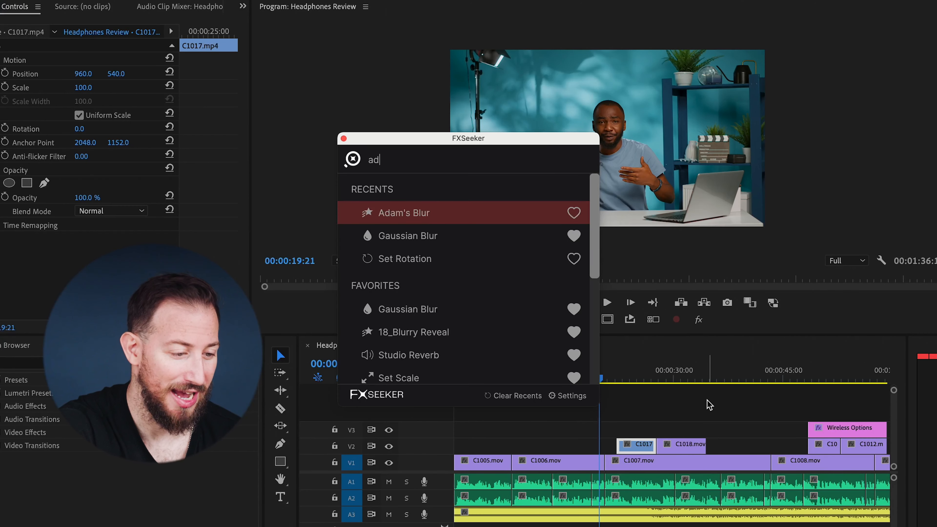
type("am")
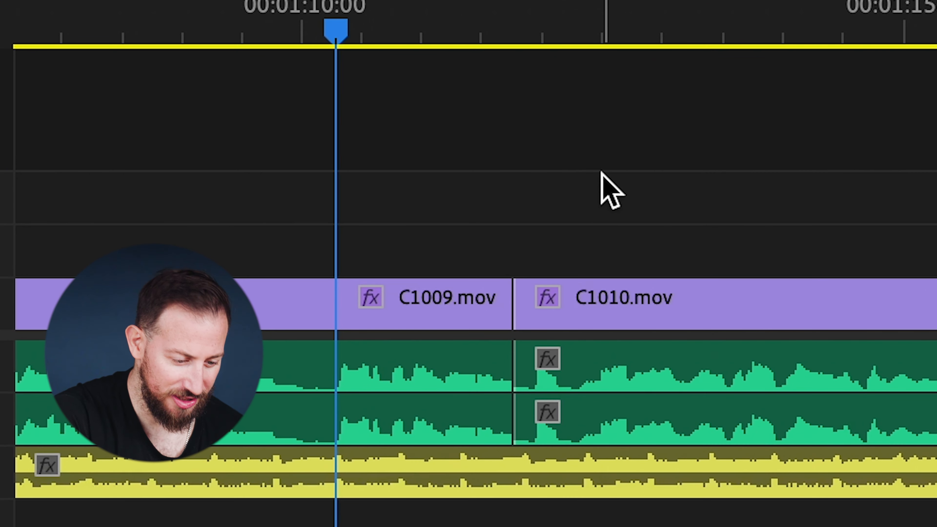
Add a Cross Dissolve with a custom duration at the cut between C1009.mov and C1010.mov using FXSeeker.
left_click_drag(577, 230, 456, 310)
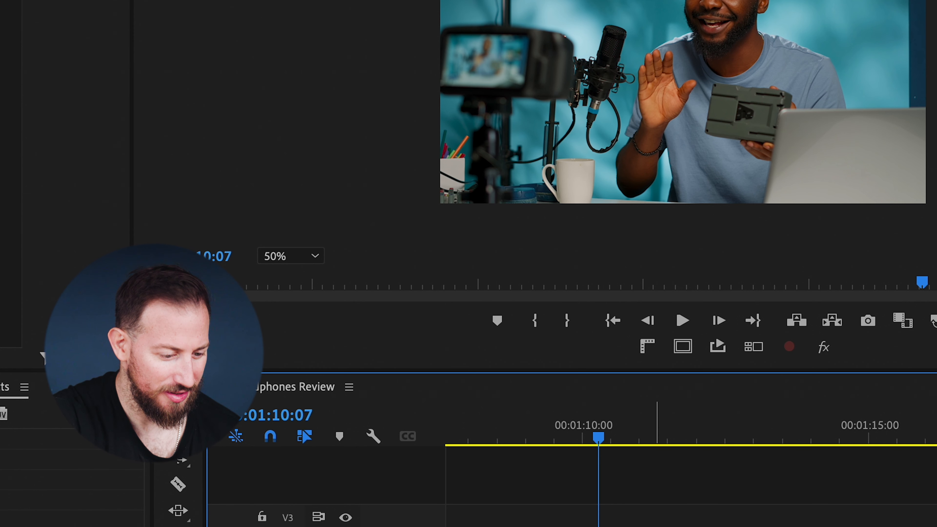
key("ctrl+space")
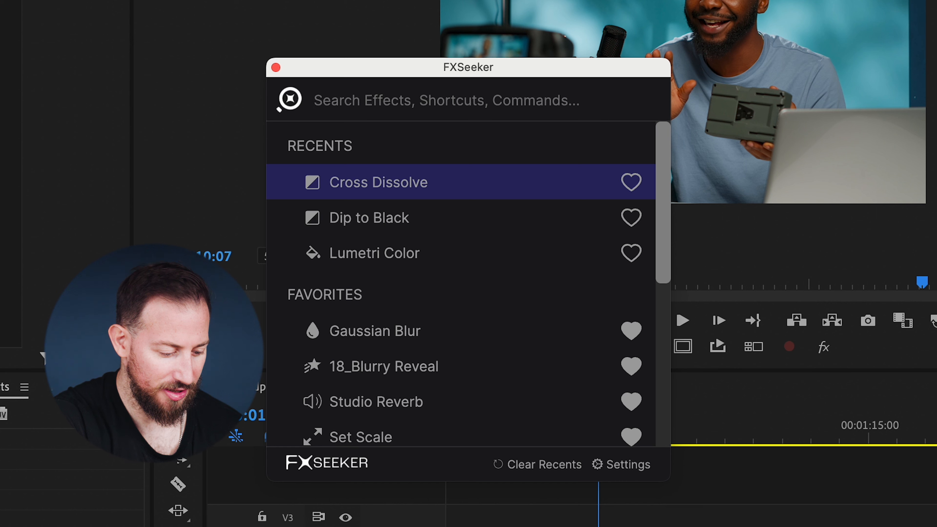
type("cross di")
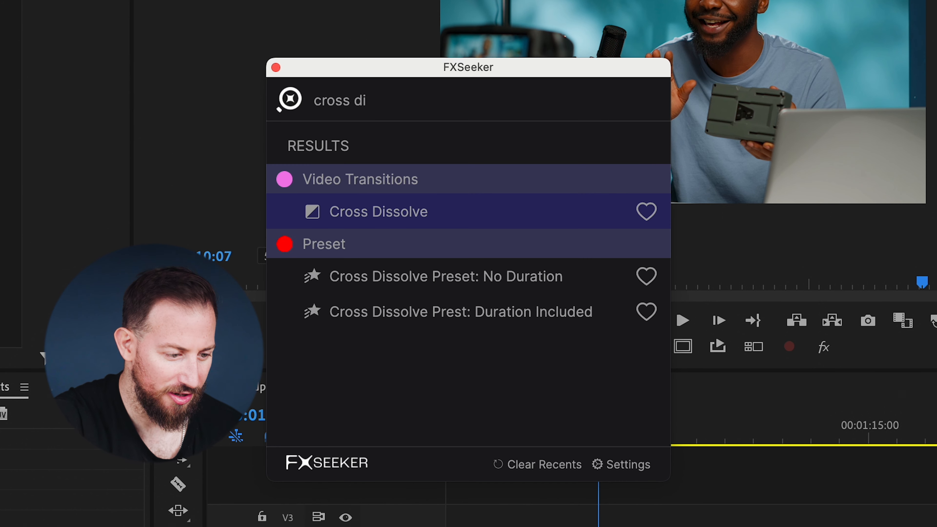
key("Return")
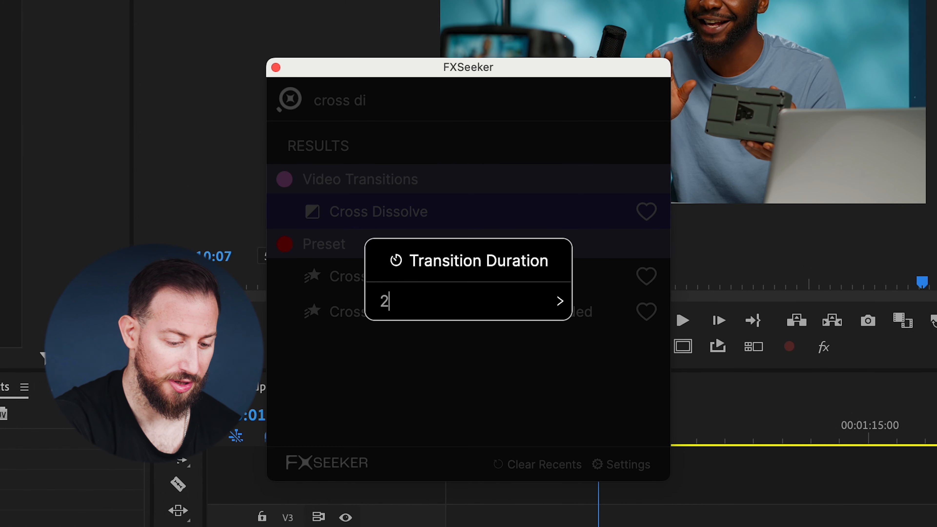
key("Return")
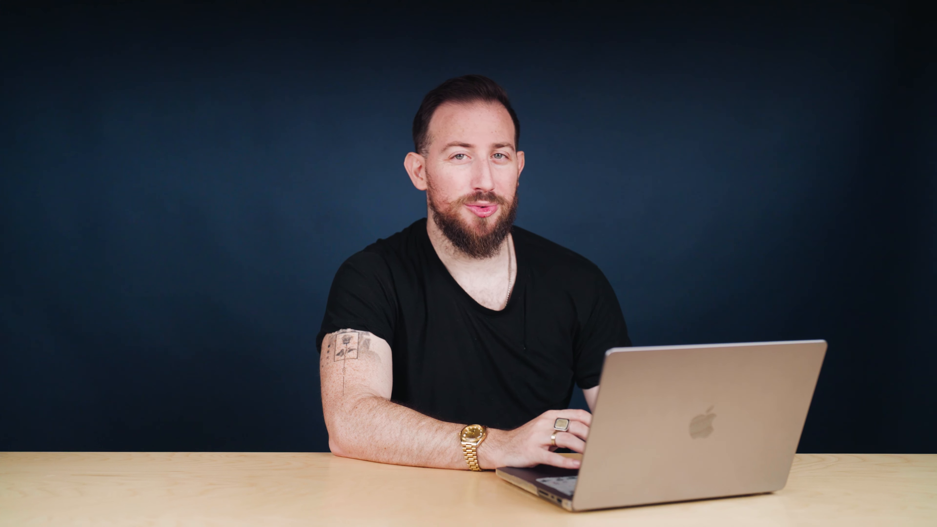
Apply Constant Power transitions with a duration of 30 to all dialogue clips on audio tracks A1 and A2 using FXSeeker.
left_click_drag(889, 383, 225, 443)
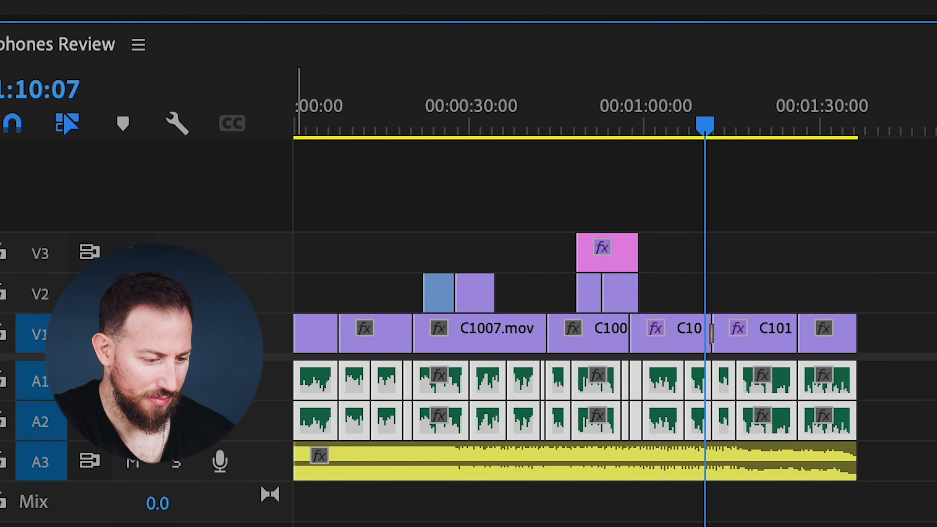
key("ctrl+space")
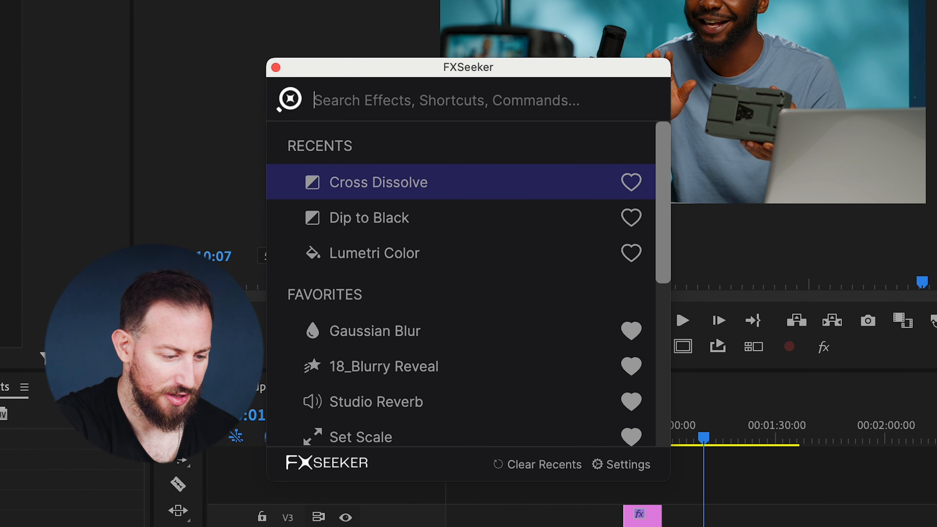
type("cons")
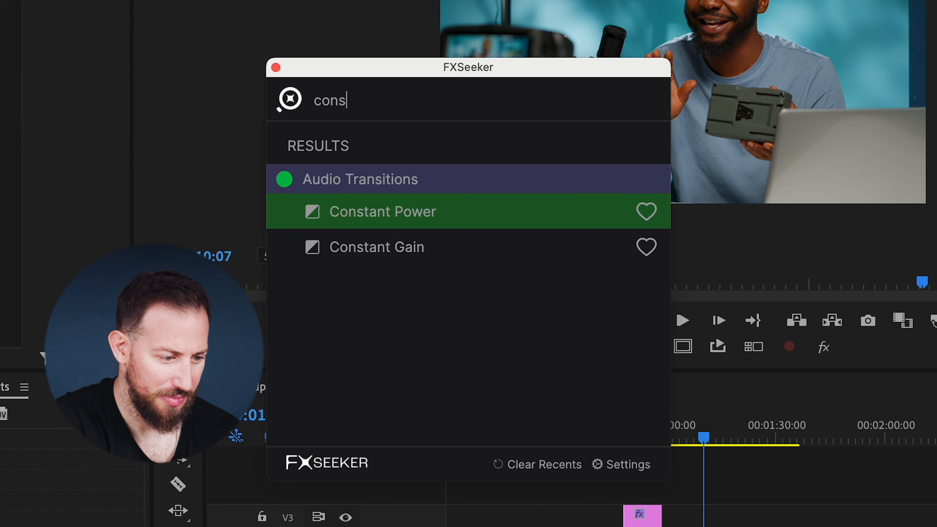
key("Return")
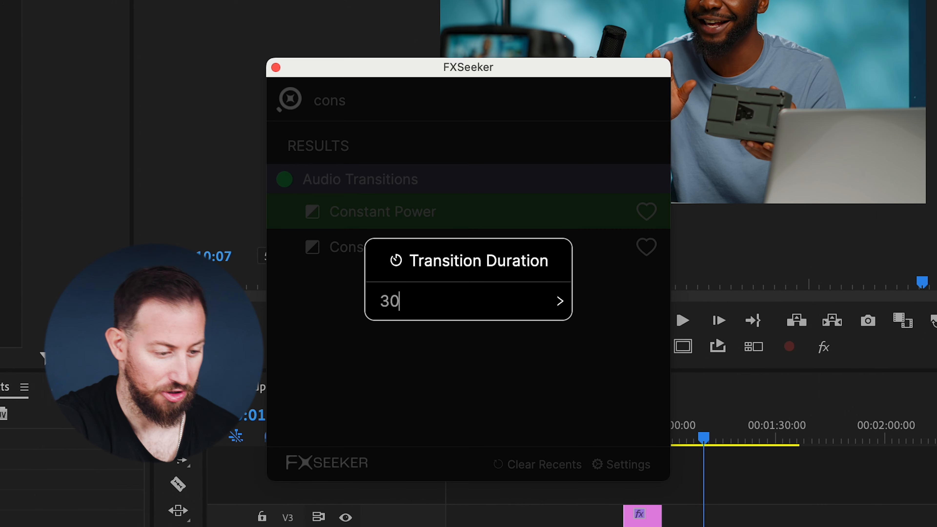
key("Return")
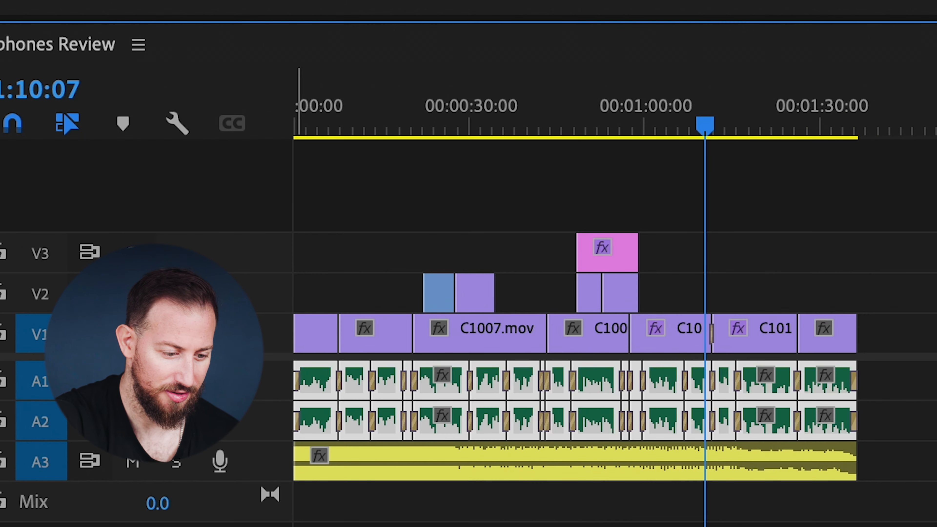
key("equal")
key("equal")
key("equal")
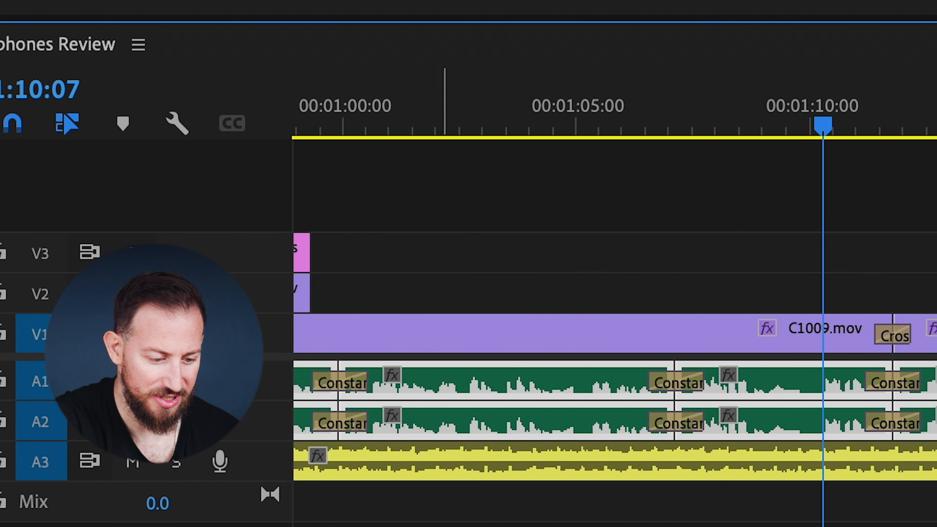
scroll(615, 332, "right", 6)
scroll(615, 332, "left", 10)
scroll(616, 332, "left", 8)
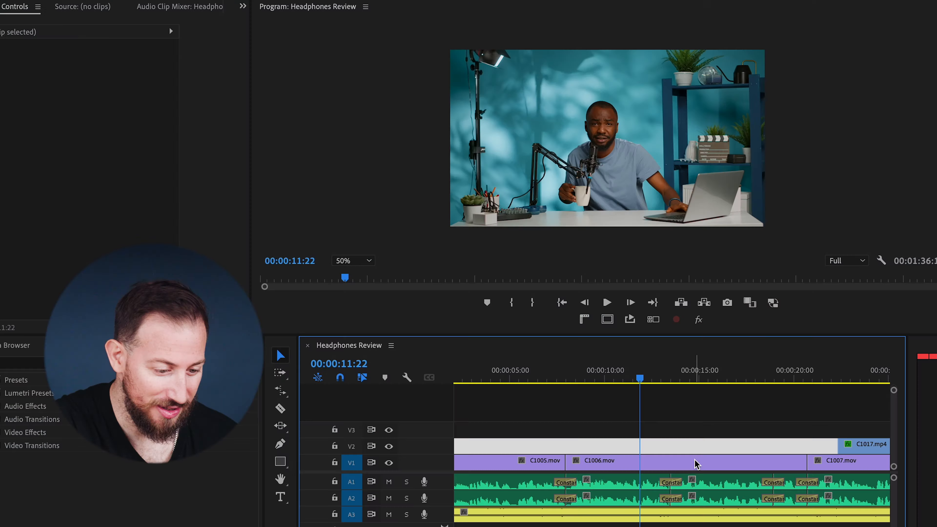
Set the scale of the C1006.mov clip to 150 with FXSeeker's Set Scale command.
left_click(696, 464)
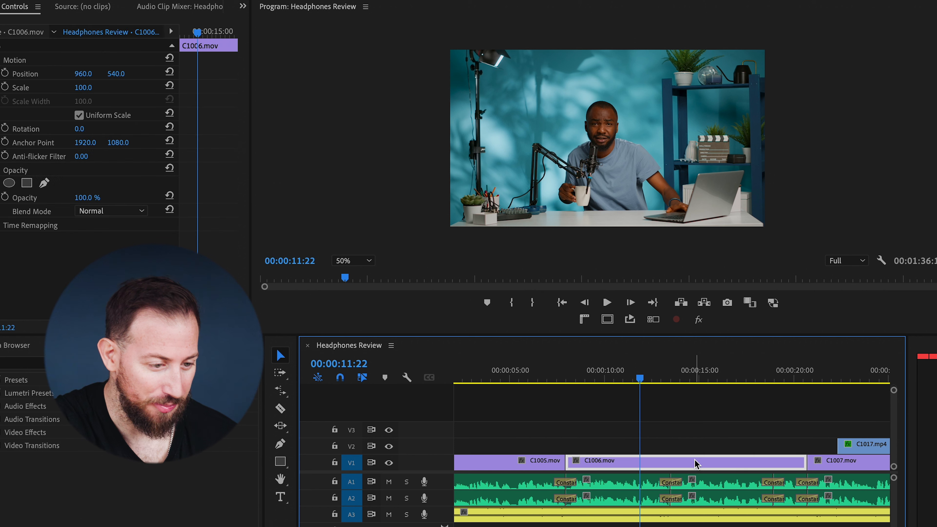
key("shift+v")
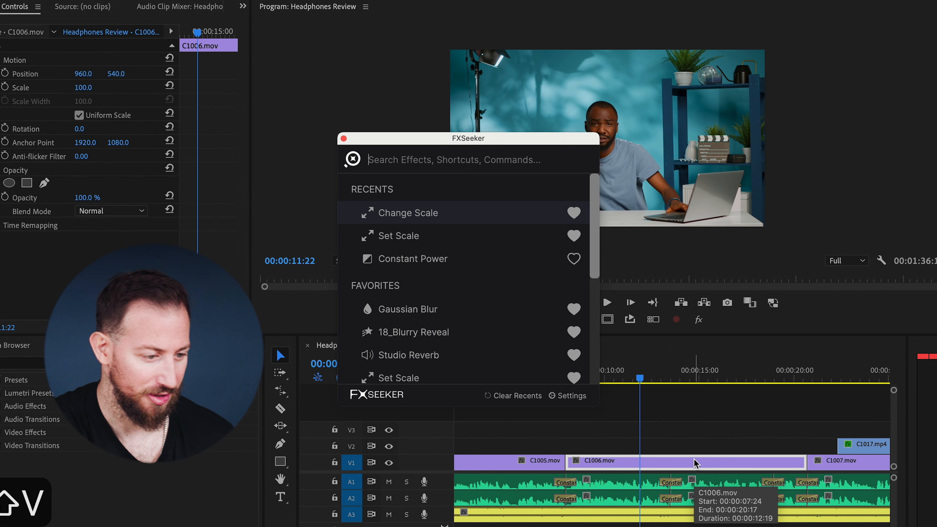
type("scale")
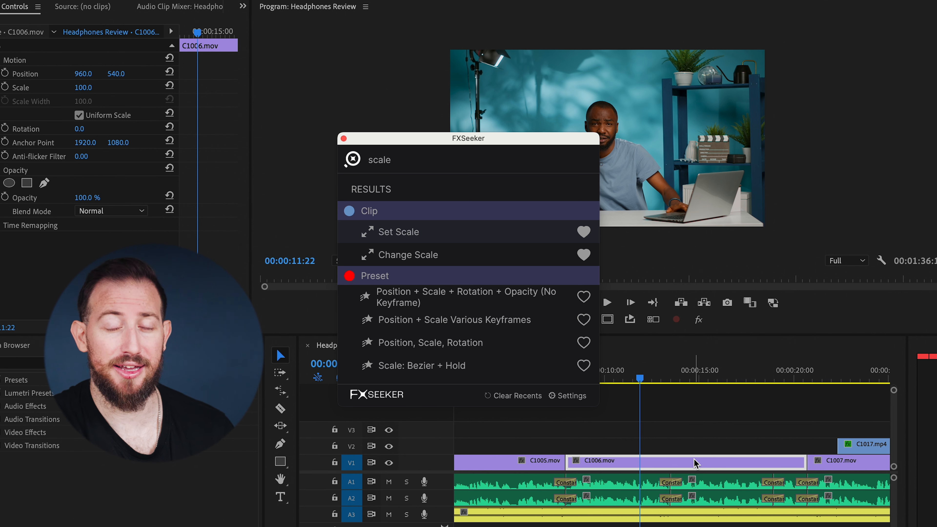
key("Return")
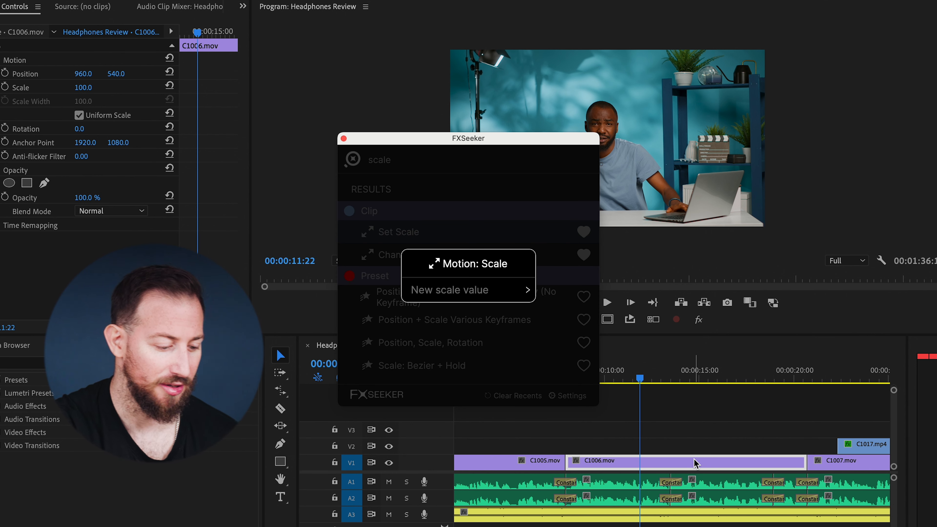
type("150")
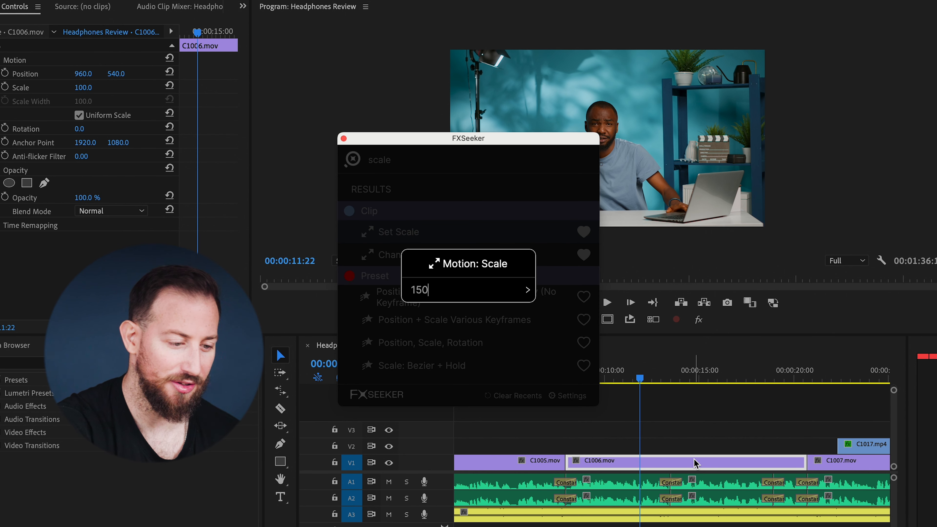
key("Return")
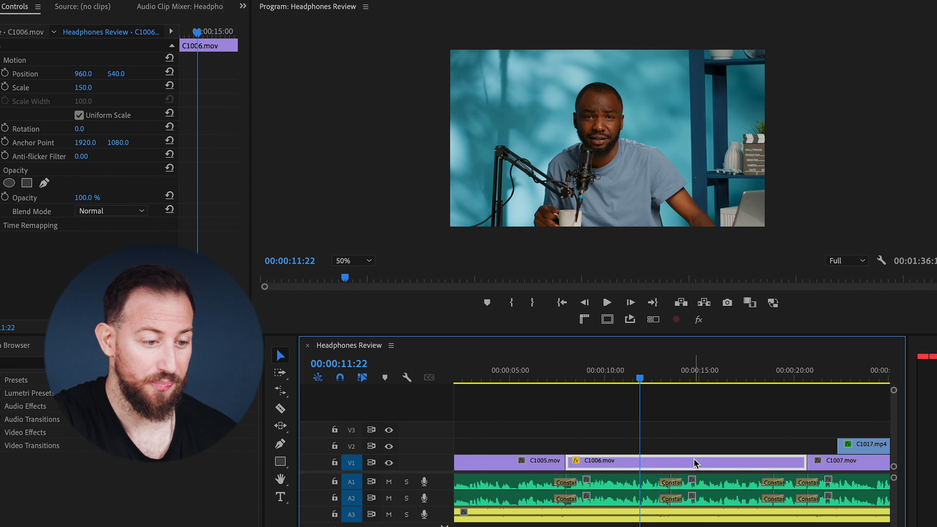
Change the scale of the C1006.mov clip by -50 with FXSeeker's Change Scale command.
key("shift+v")
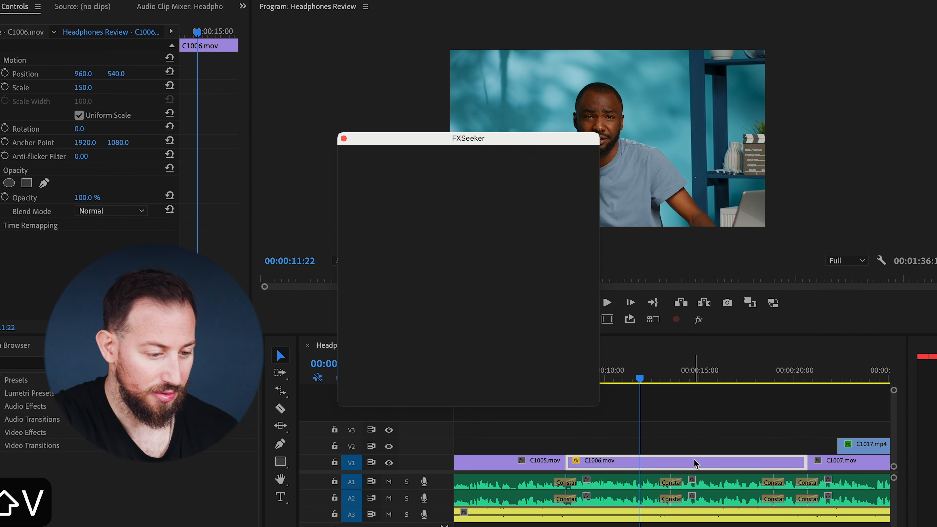
type("scale")
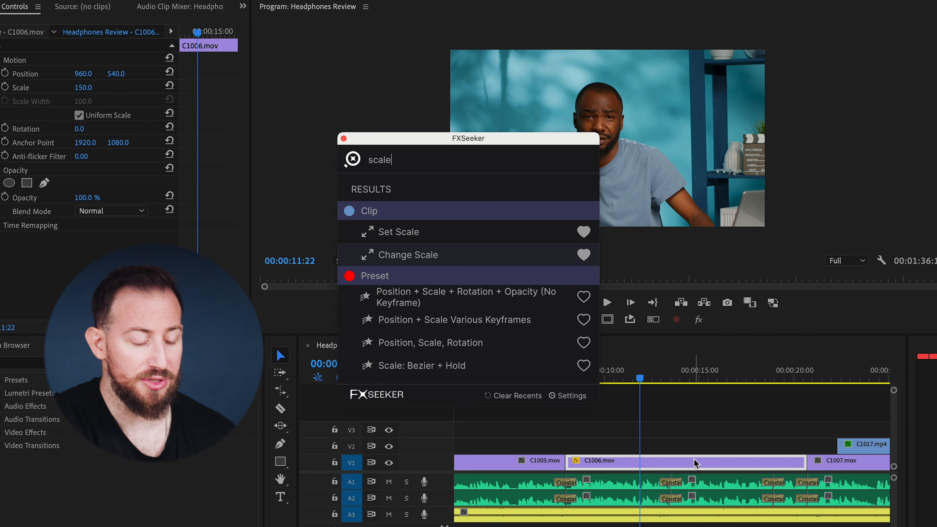
key("Return")
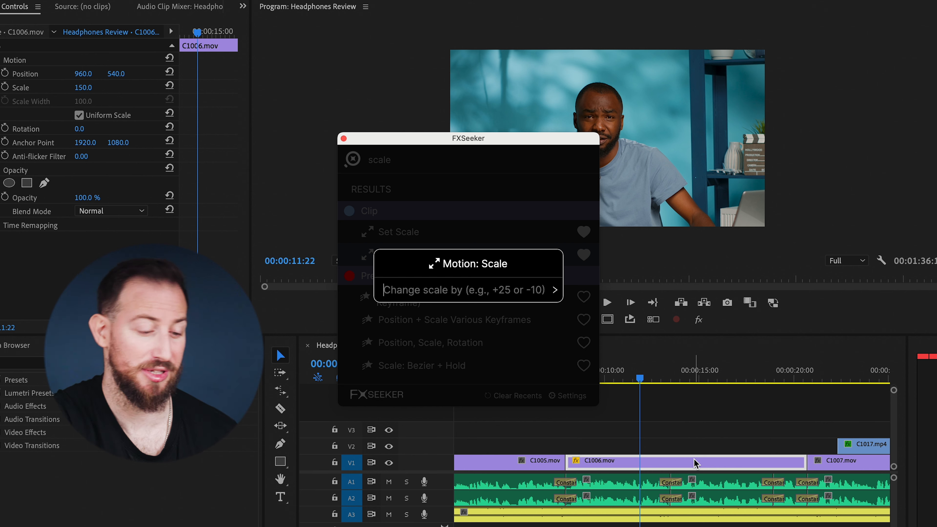
type("-50")
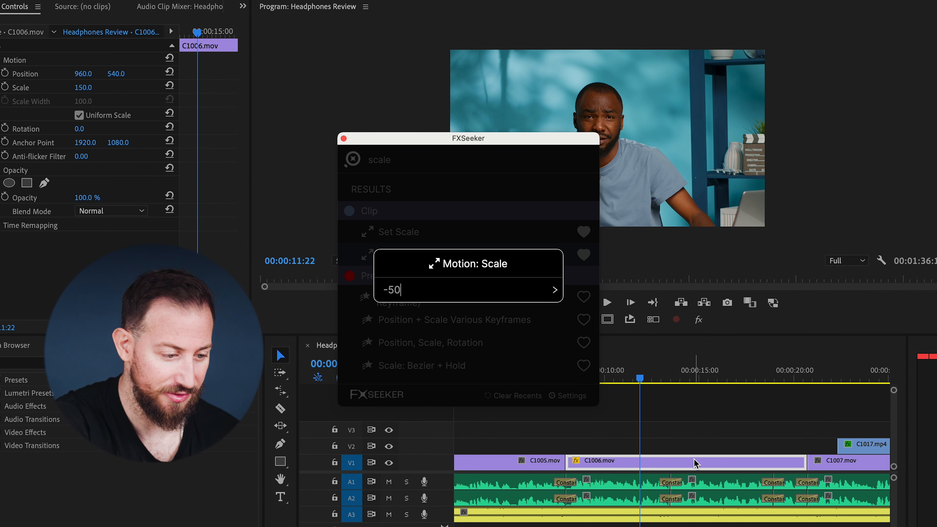
key("Return")
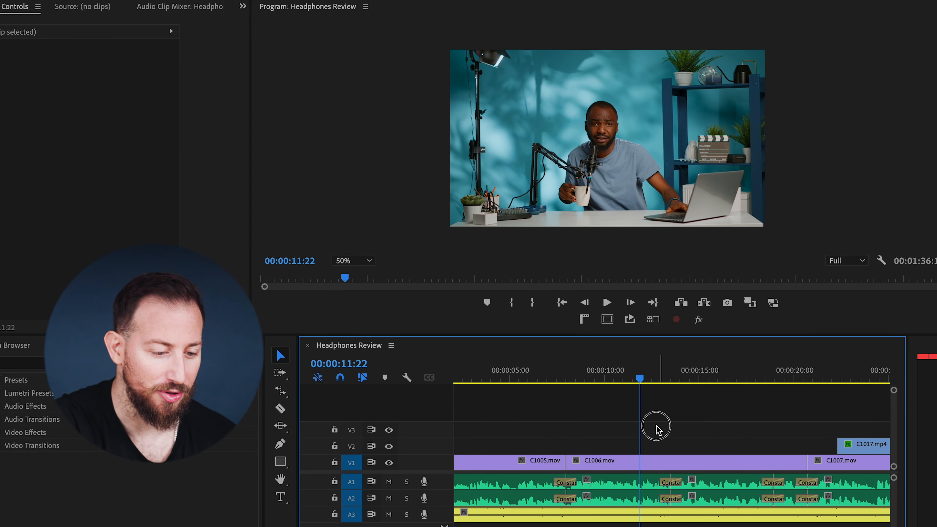
Set the scale of the C1005.mov and C1006.mov clips together to 150 with FXSeeker's Set Scale command and scrub across their cut.
left_click_drag(656, 428, 541, 466)
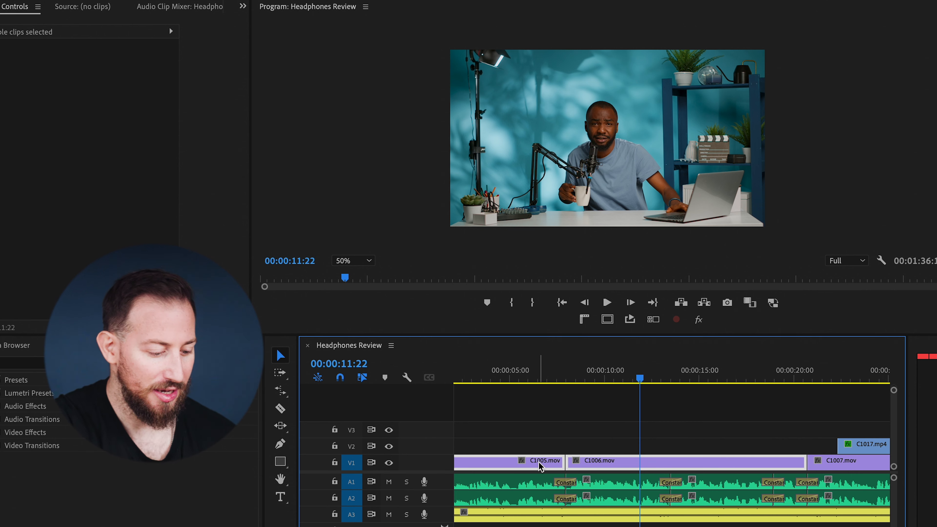
key("shift+v")
type("scale")
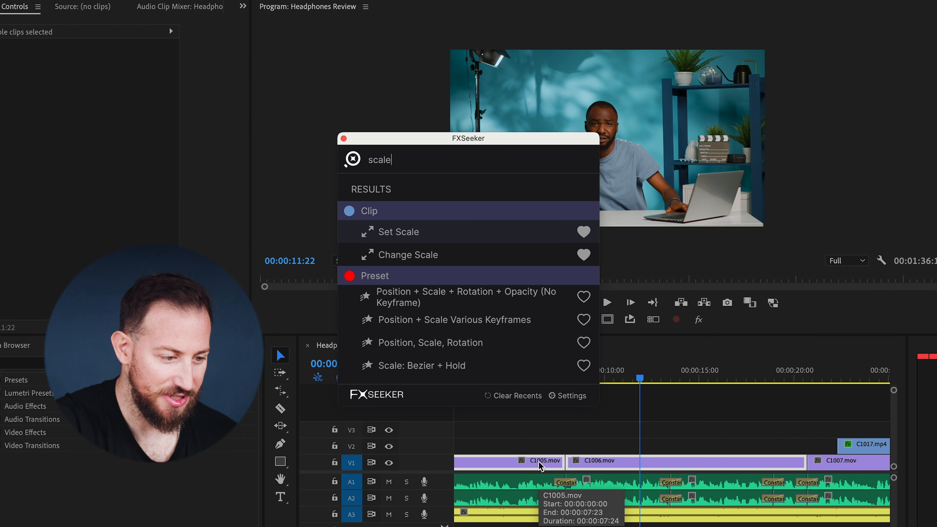
key("Return")
type("150")
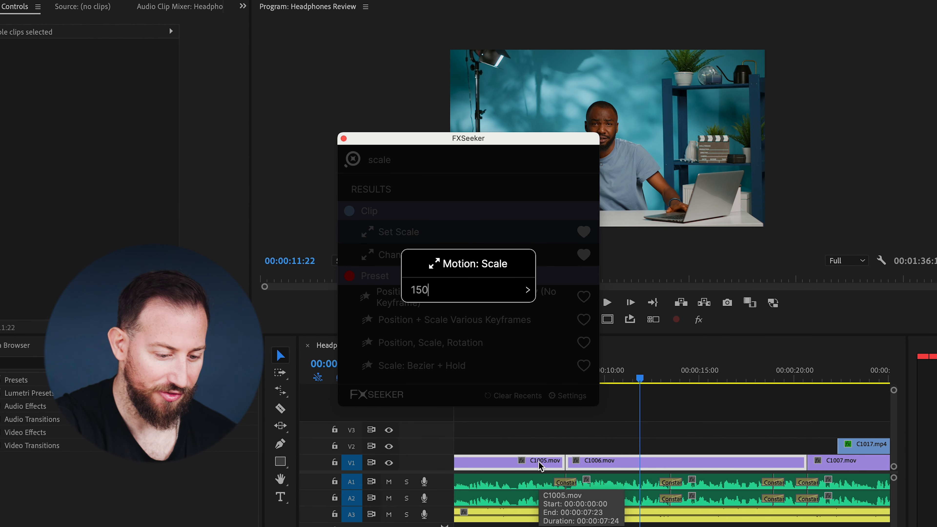
key("Return")
left_click_drag(653, 379, 548, 388)
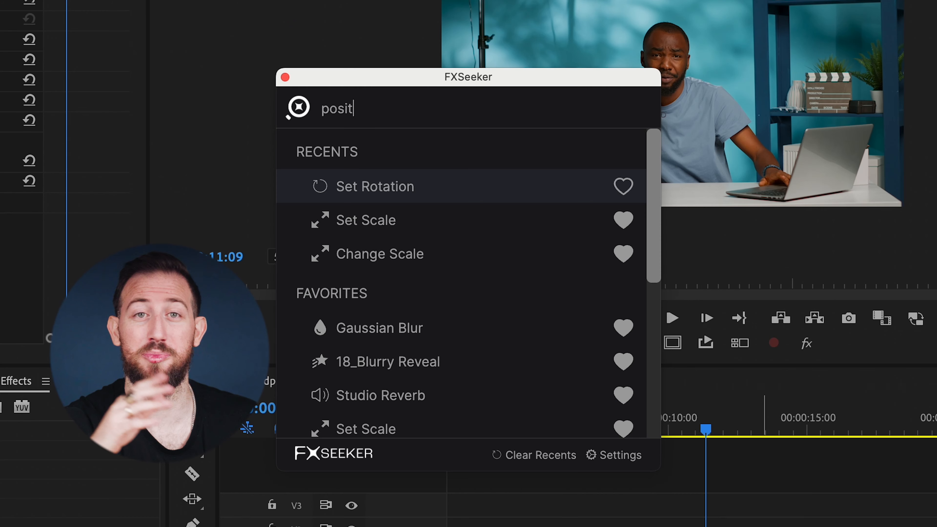
Search FXSeeker for the position commands.
key("Return")
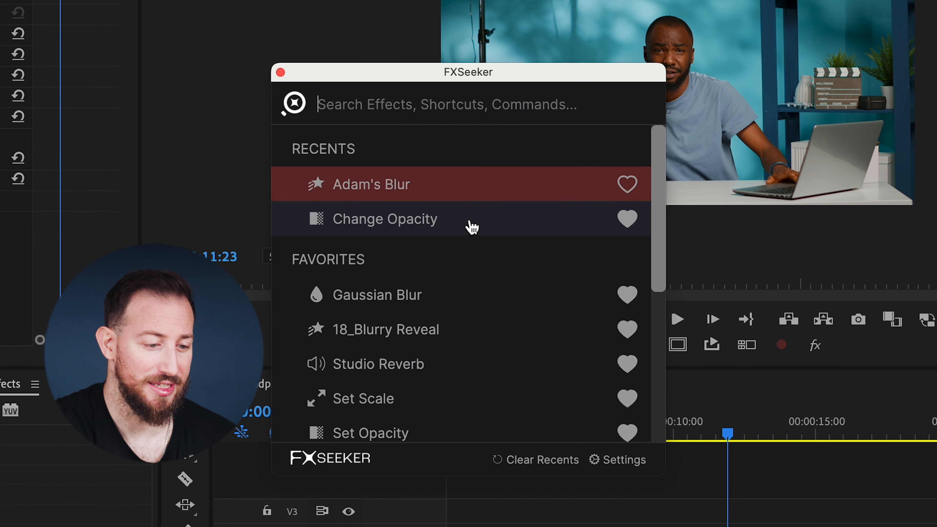
Clear FXSeeker's list of recent items and look through the favorites list.
left_click(537, 466)
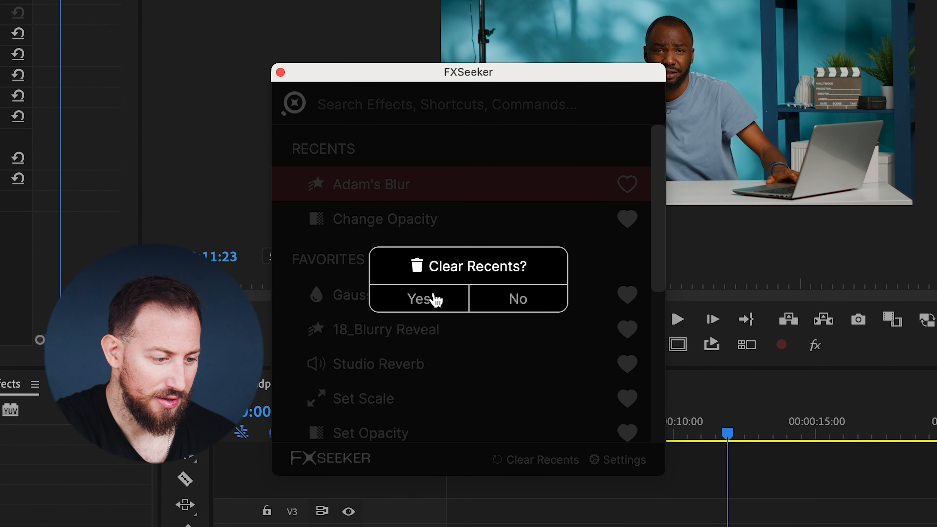
left_click(436, 298)
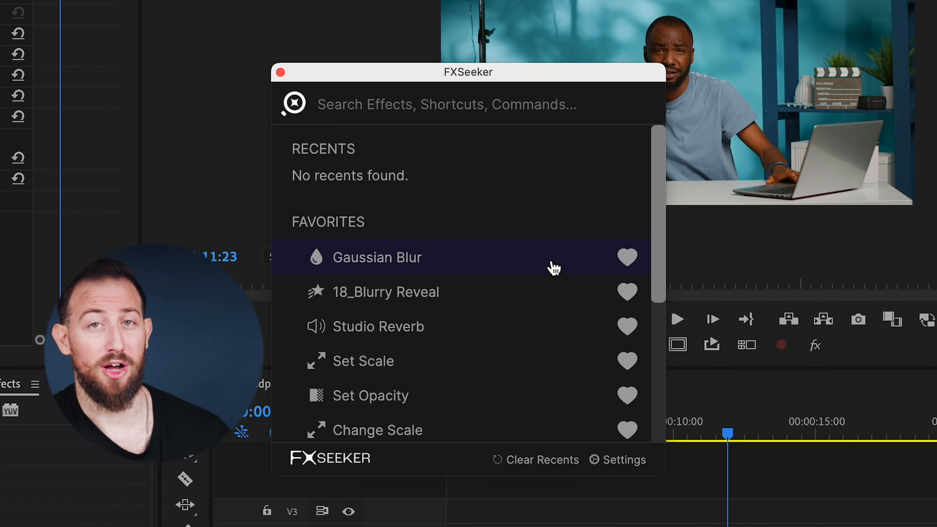
scroll(592, 339, "down", 5)
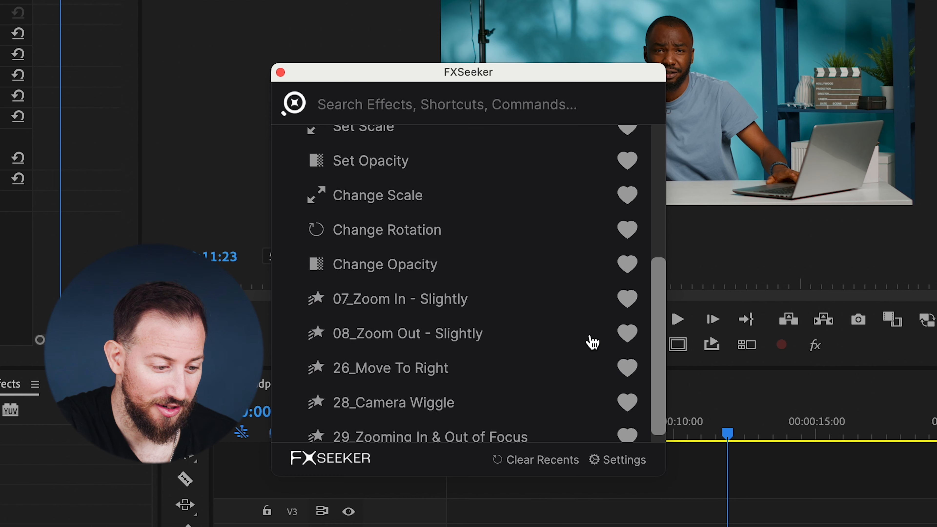
scroll(592, 342, "down", 1)
scroll(592, 341, "up", 6)
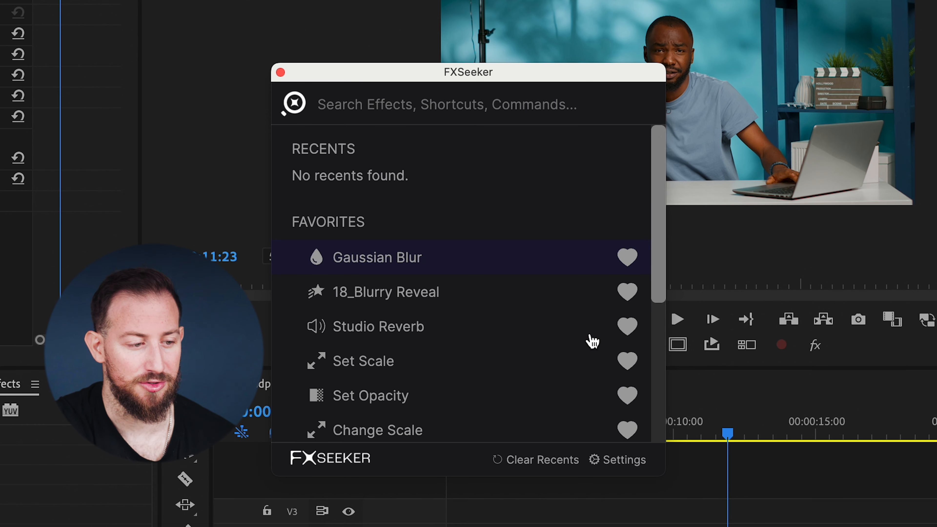